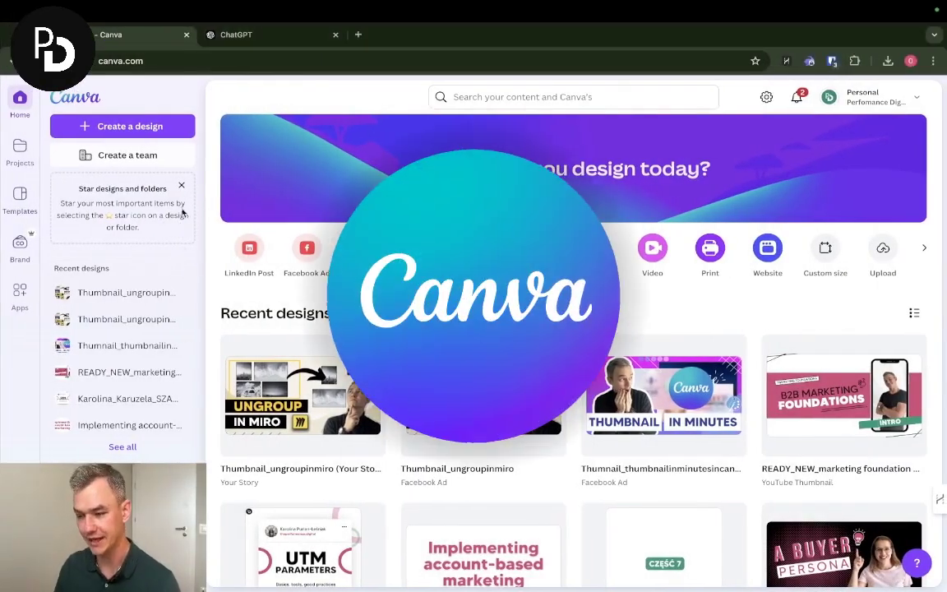
Search designs for 'thumbnail' and open Thumbnail_ungroupinmiro in the editor with the home sidebar closed
click(530, 91)
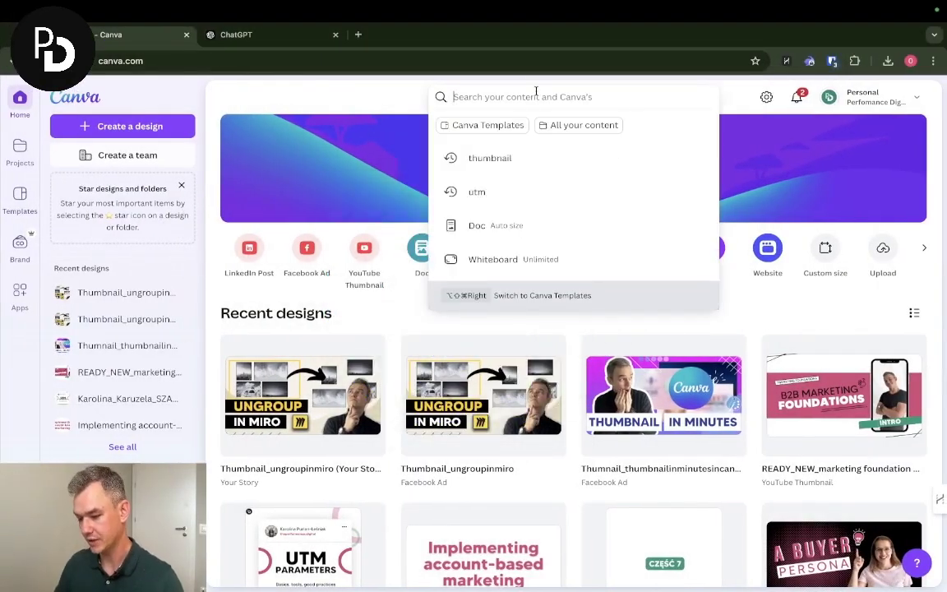
text(t)
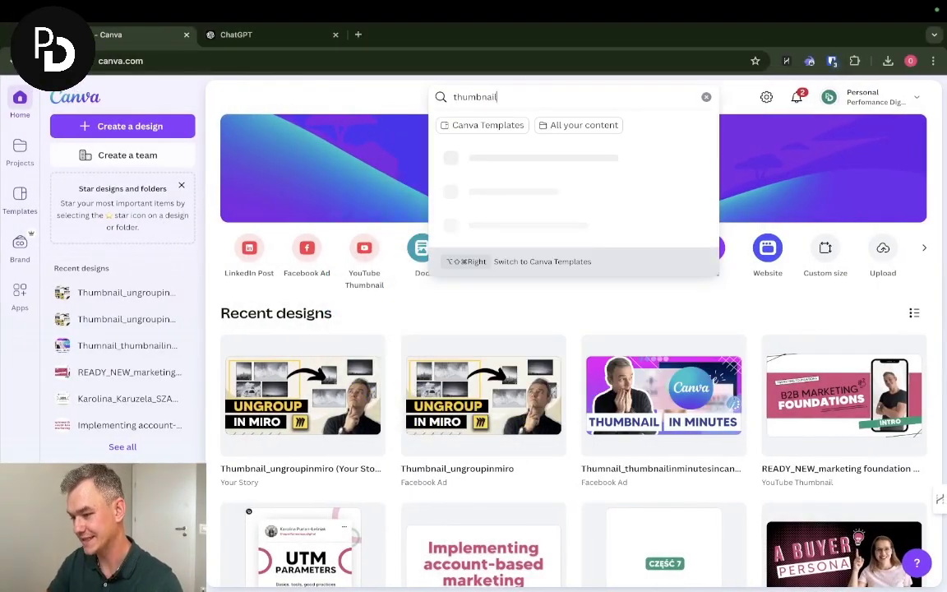
text(humbnail)
key(Return)
scroll(642, 319, down, 5)
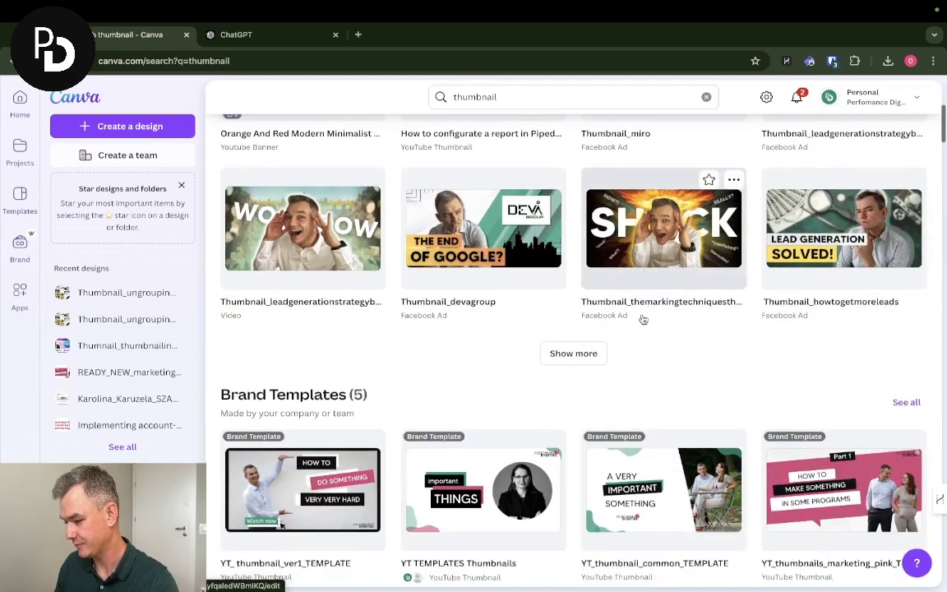
click(576, 352)
scroll(372, 341, down, 2)
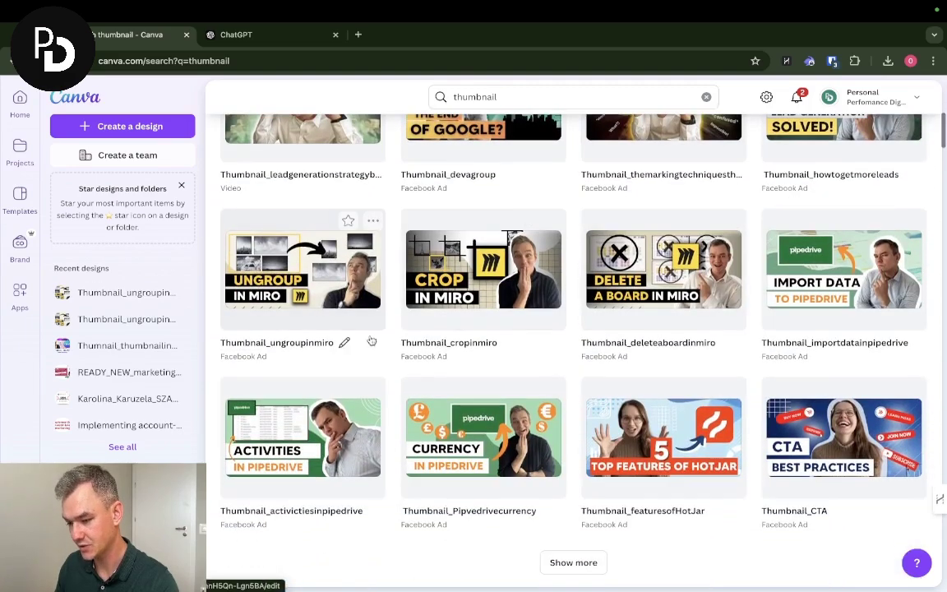
click(306, 265)
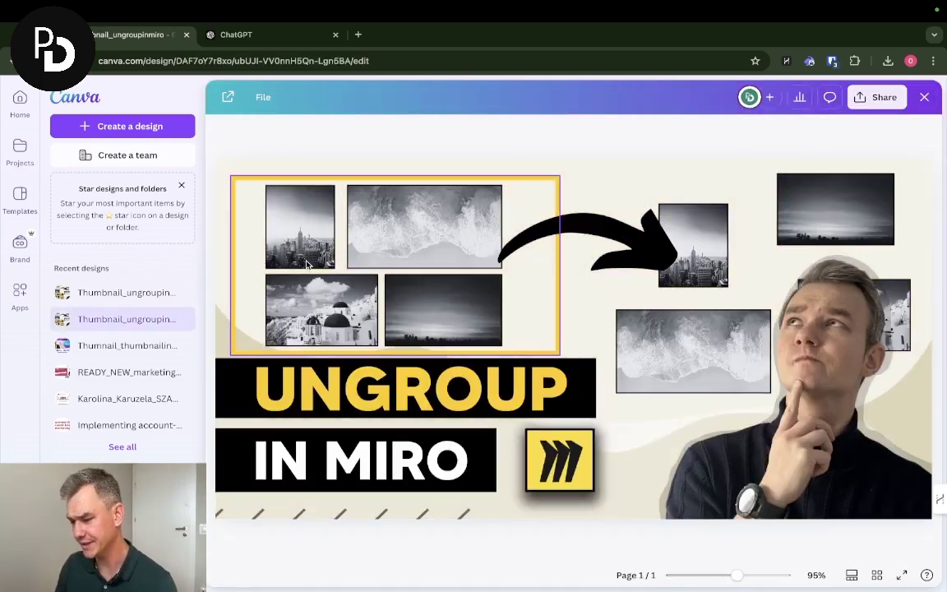
click(188, 100)
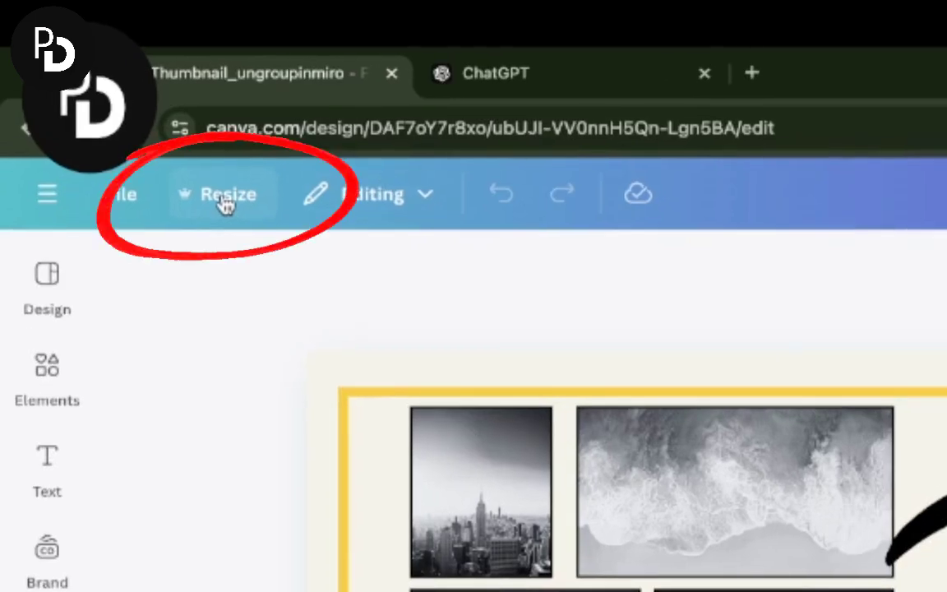
Resize the design into a copy at the Instagram Story size and open that Your Story copy
click(224, 203)
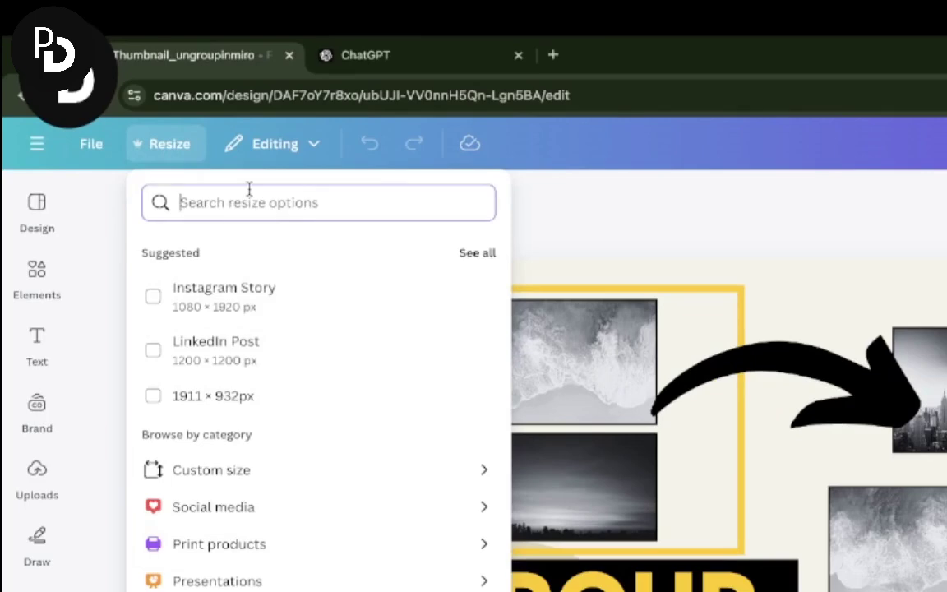
text(instagram)
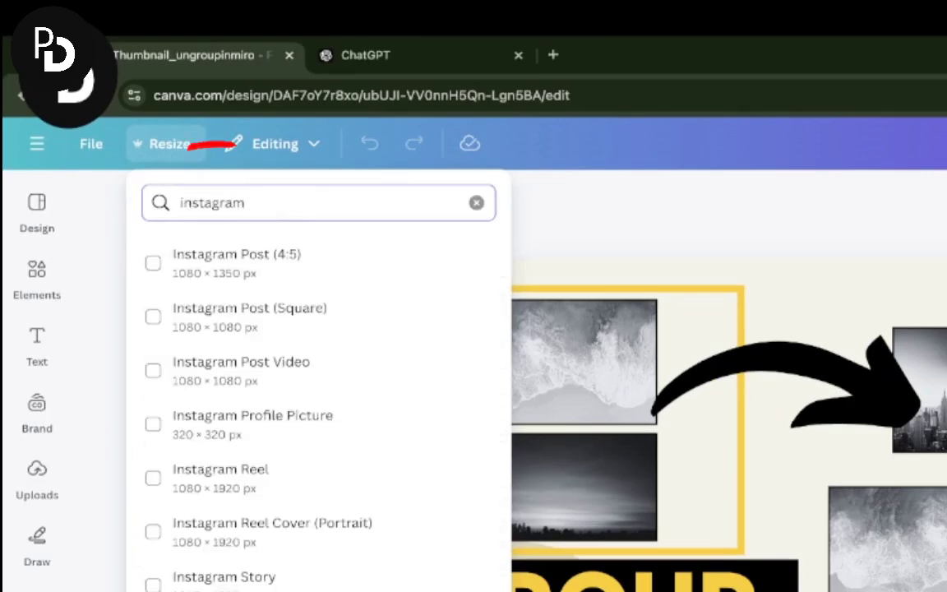
text( story)
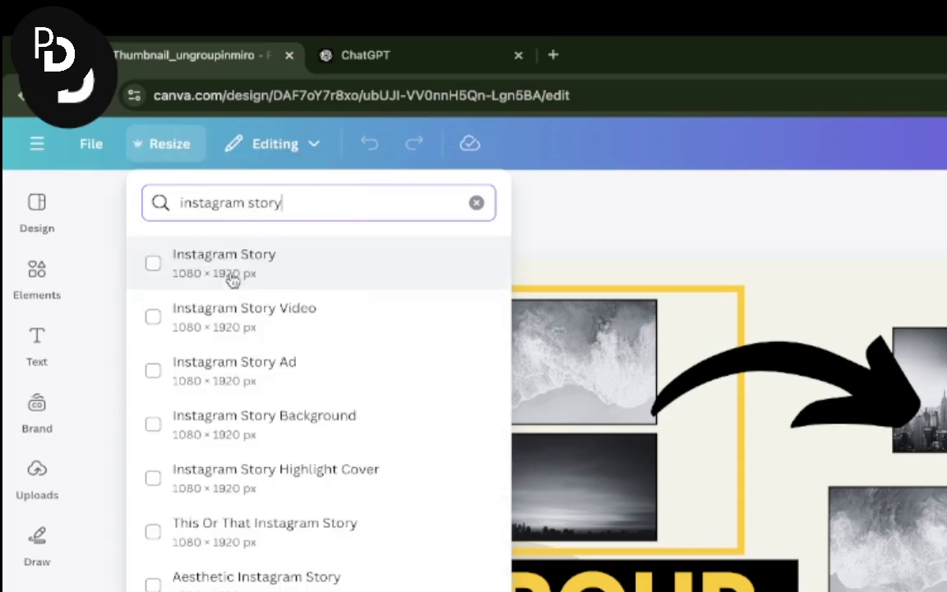
click(234, 280)
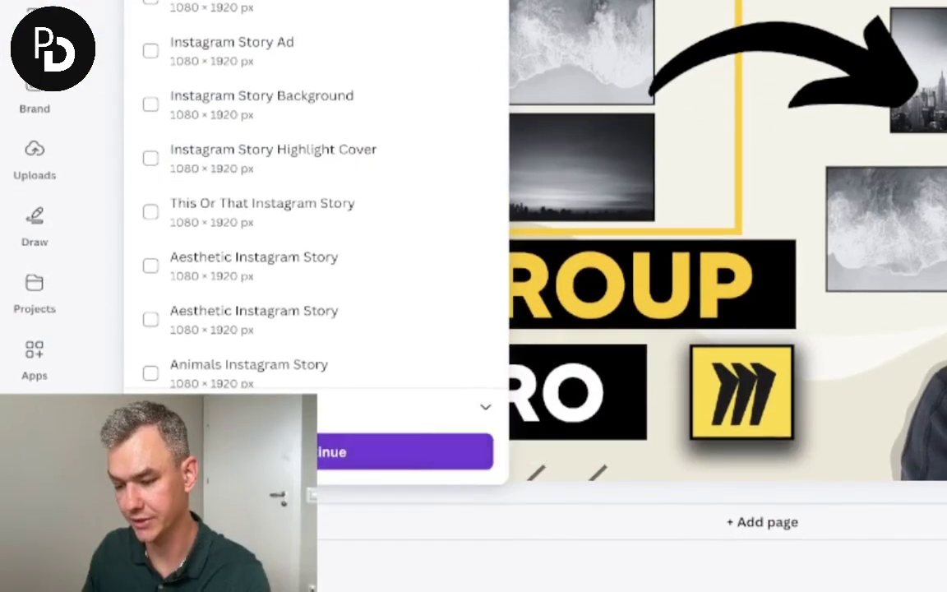
click(422, 451)
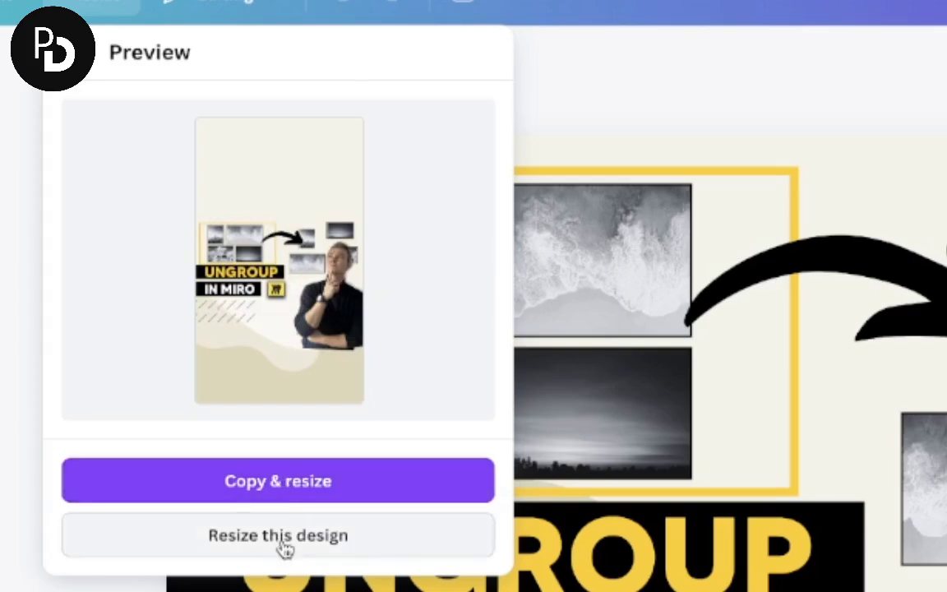
click(353, 485)
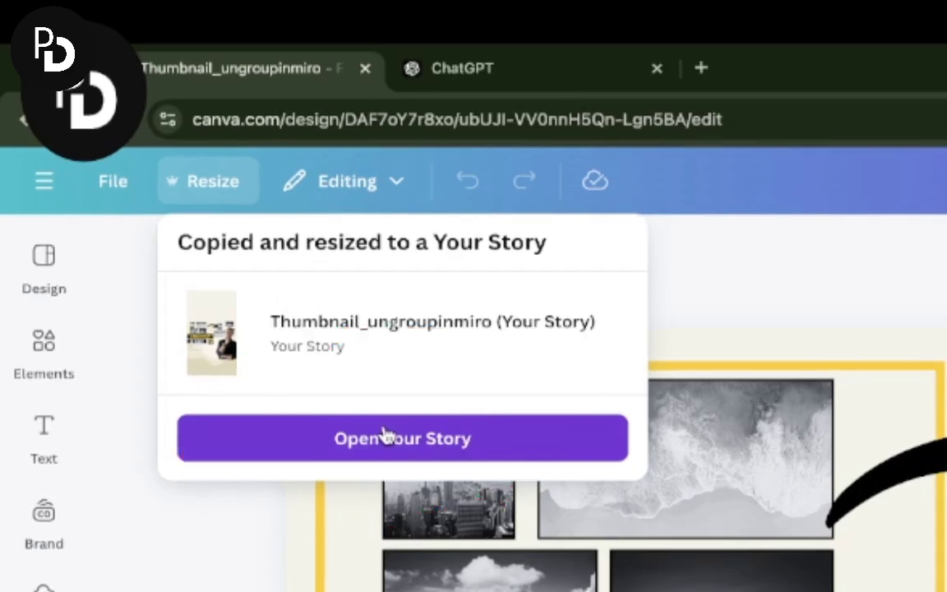
click(193, 229)
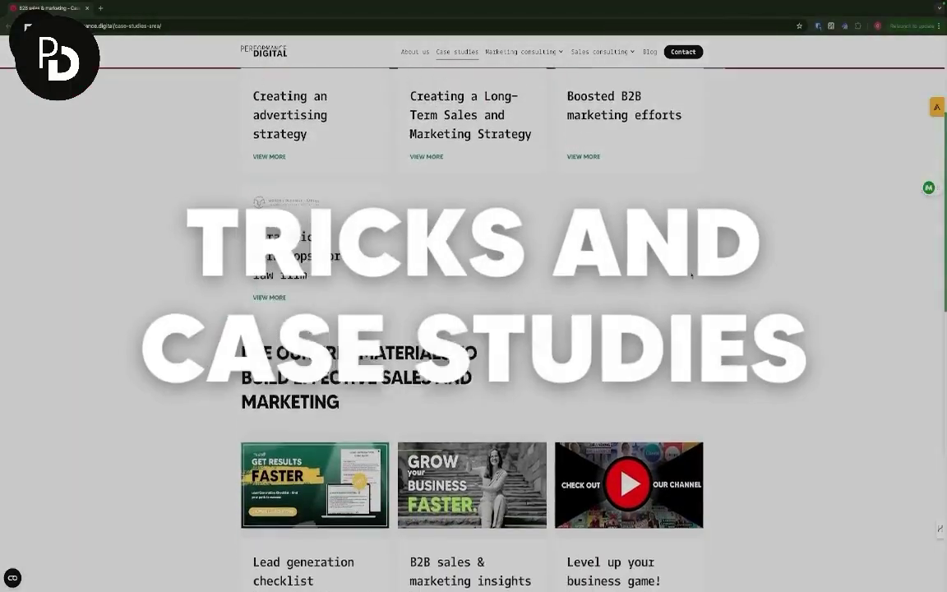
scroll(692, 277, down, 4)
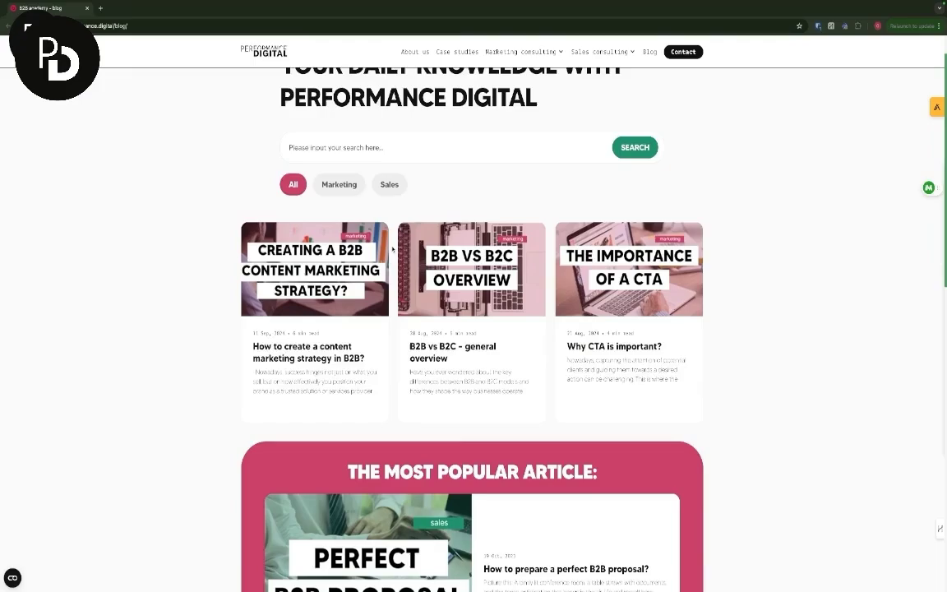
scroll(346, 149, down, 1)
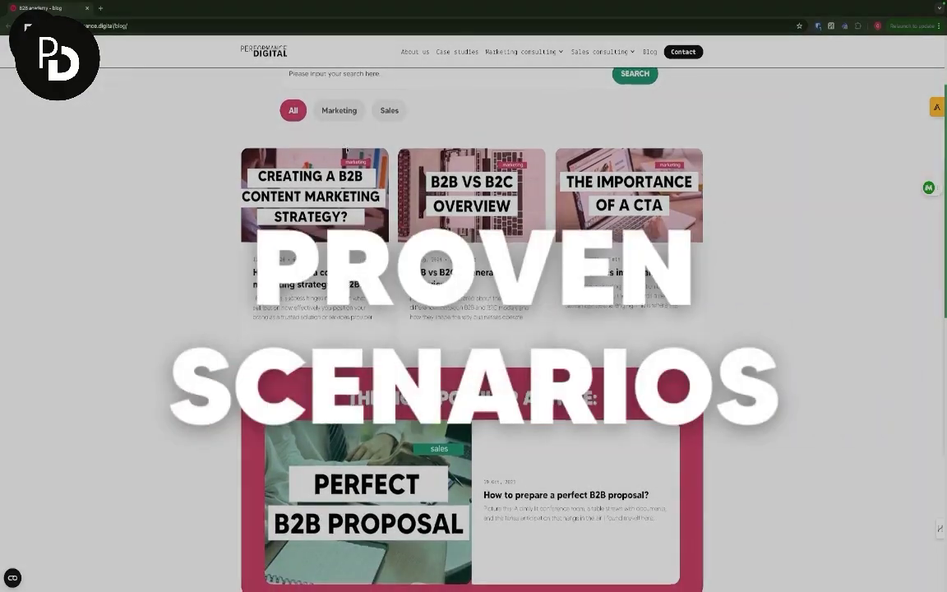
scroll(345, 150, down, 2)
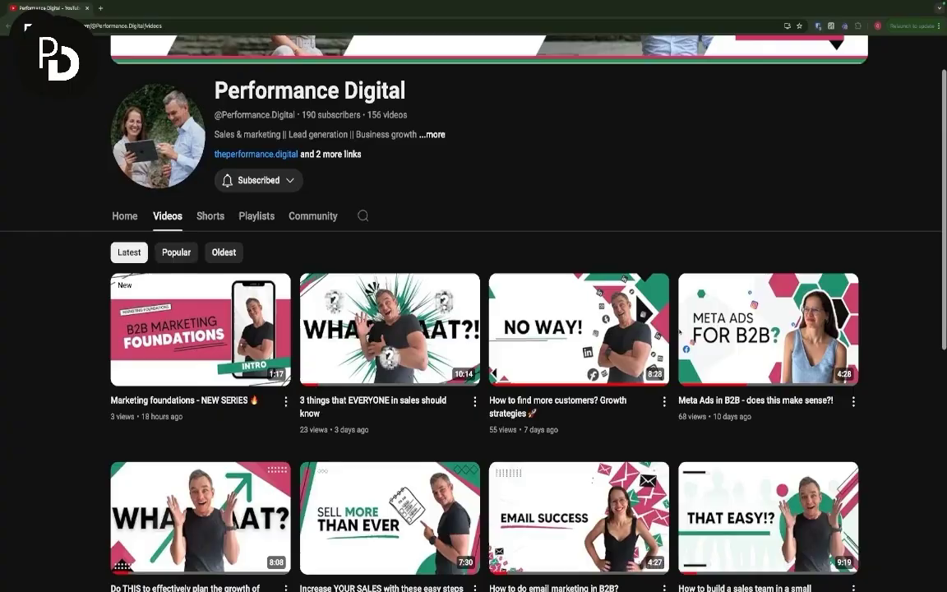
scroll(473, 329, down, 3)
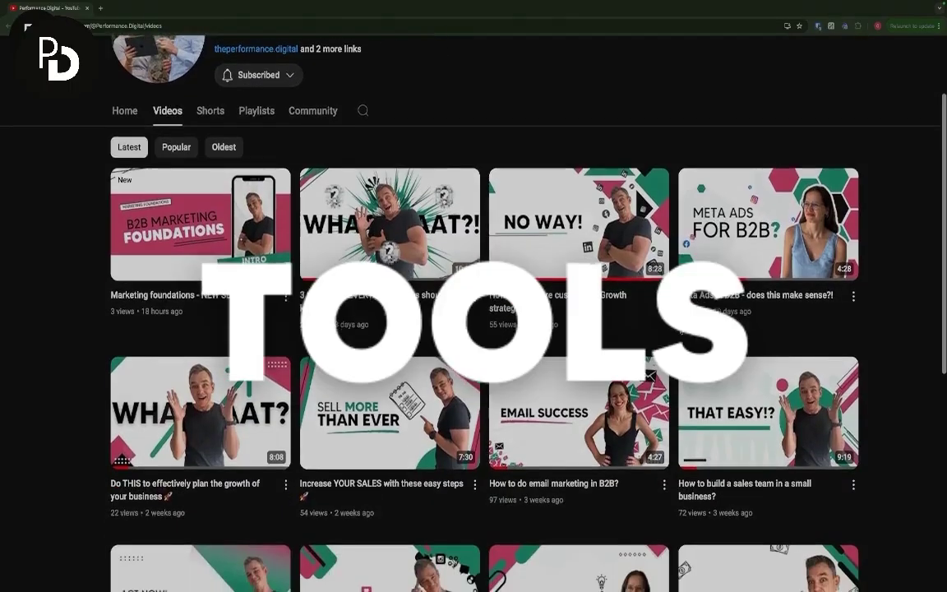
scroll(473, 329, down, 2)
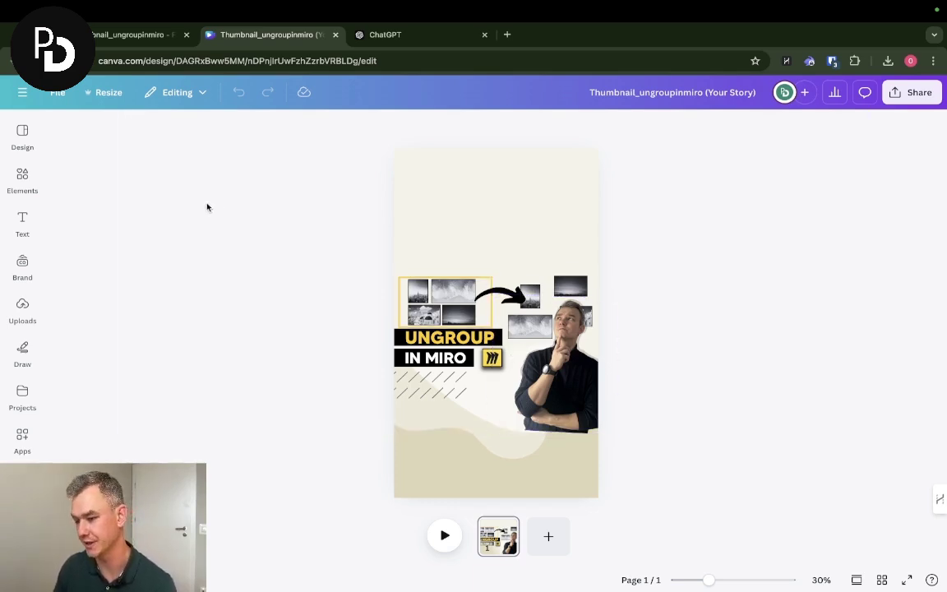
Marquee-select the UNGROUP IN MIRO title, photo collage and portrait together
drag(289, 244, 717, 467)
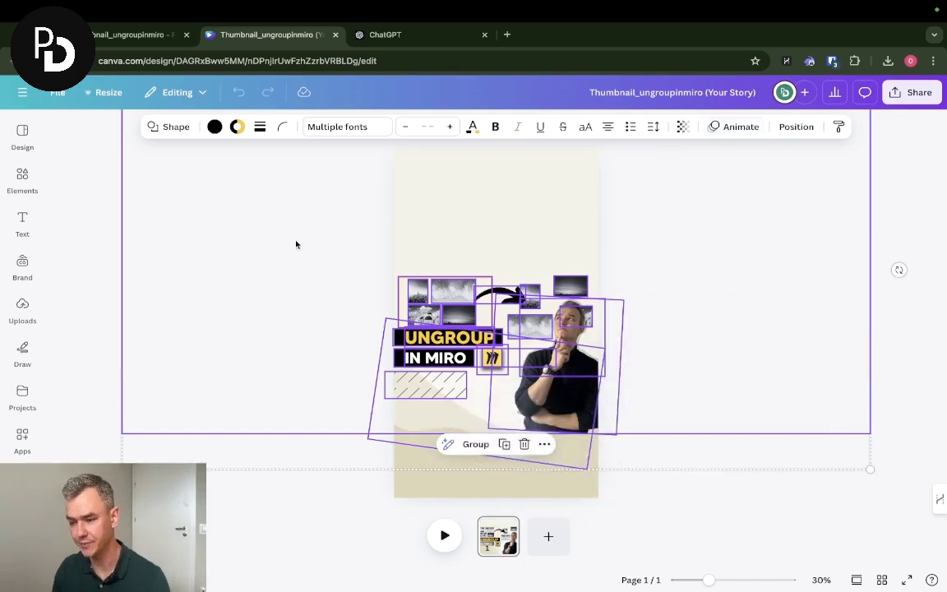
drag(141, 189, 731, 451)
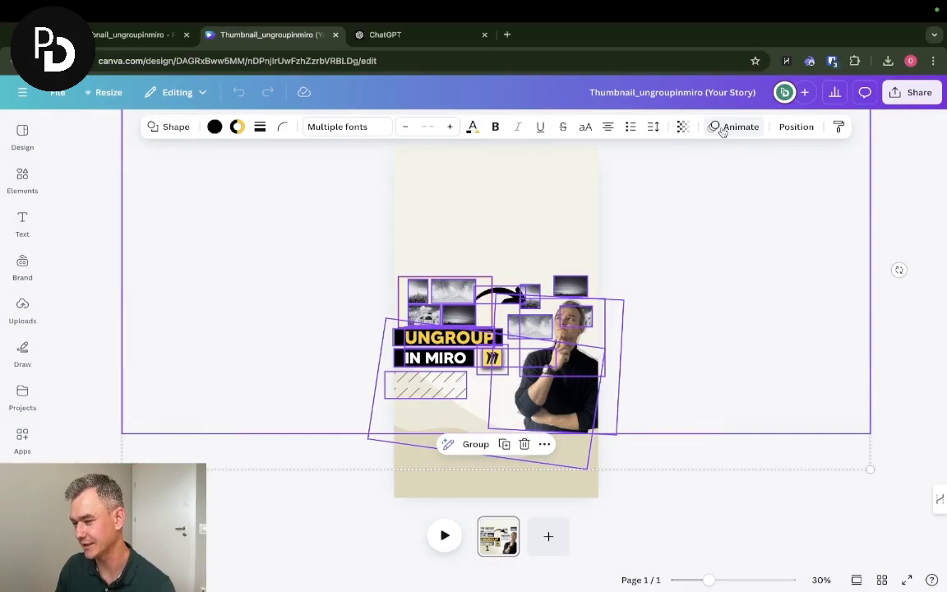
Apply the Basic Pop animation to the selected elements, giving a 5.0s Story
click(721, 128)
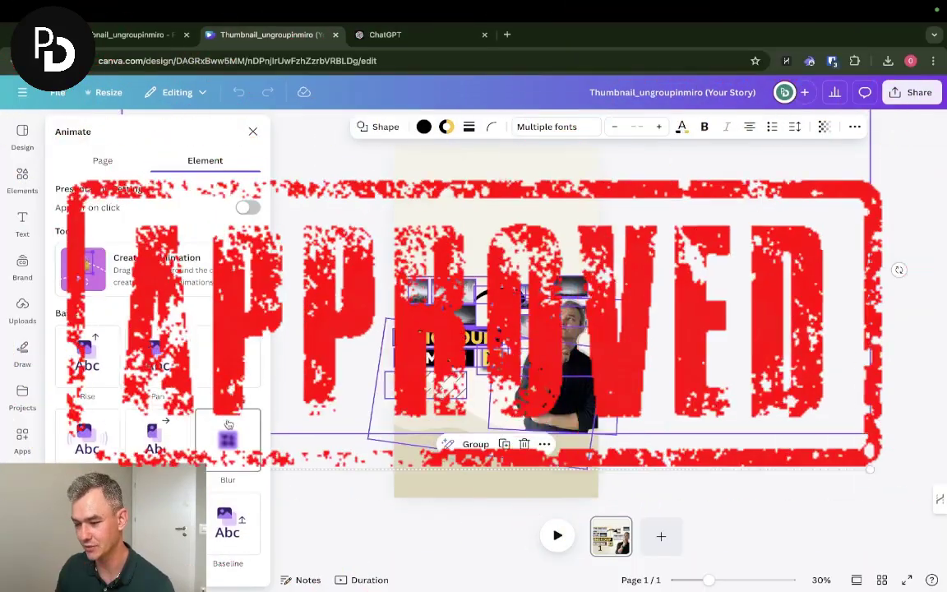
scroll(215, 370, down, 2)
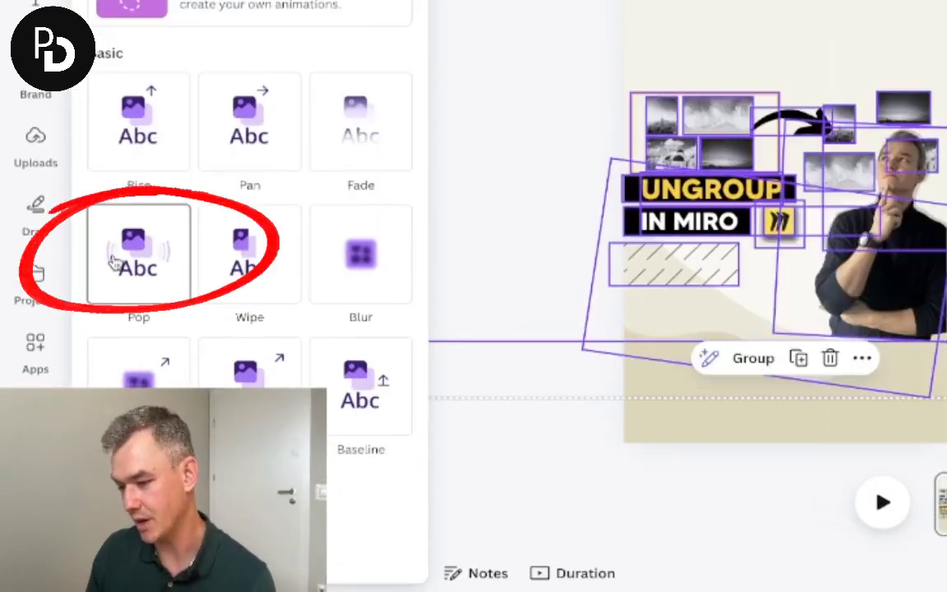
click(69, 383)
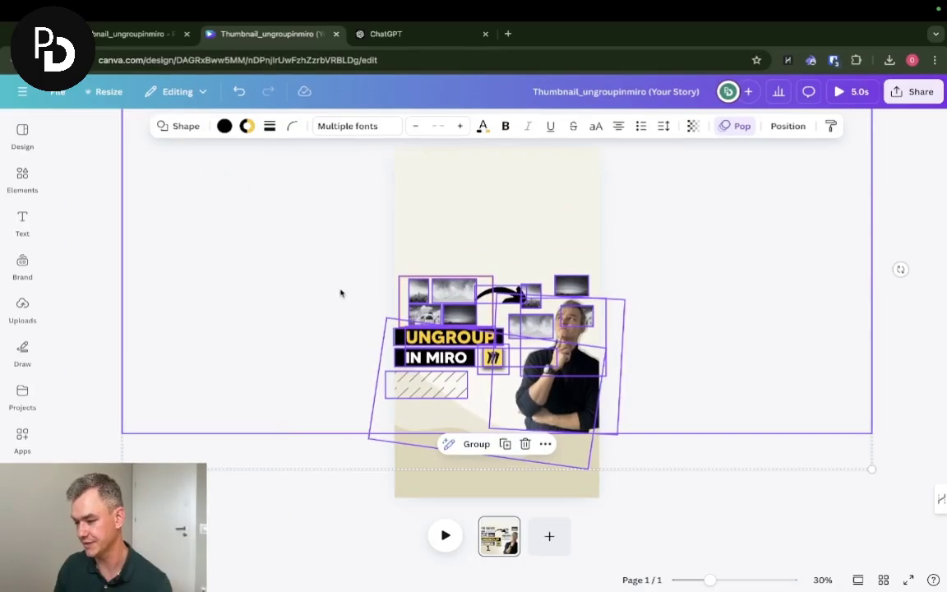
Move the selected title, collage and portrait to the top of the Story page and replay the animation
click(662, 431)
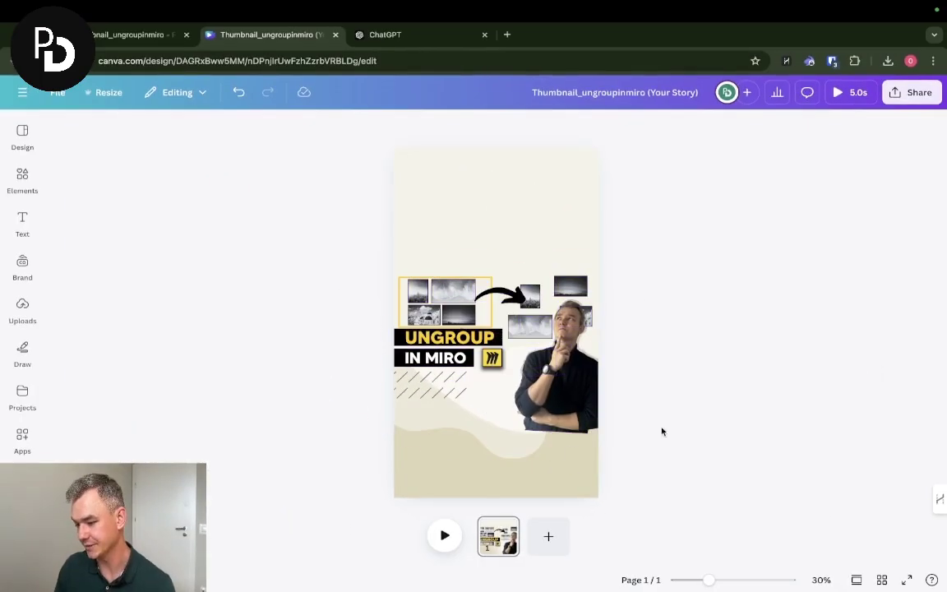
click(444, 535)
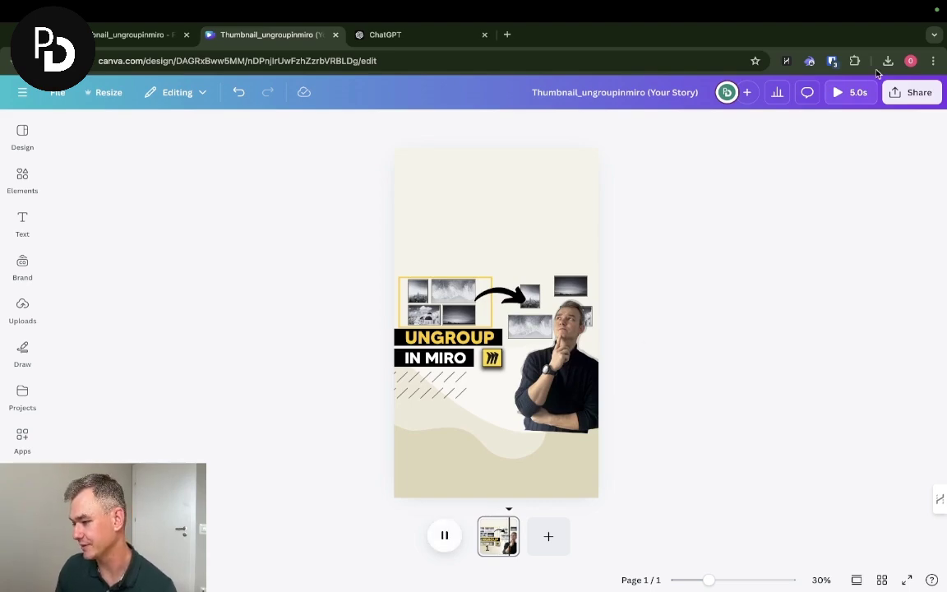
drag(275, 247, 666, 491)
drag(551, 402, 553, 296)
click(444, 536)
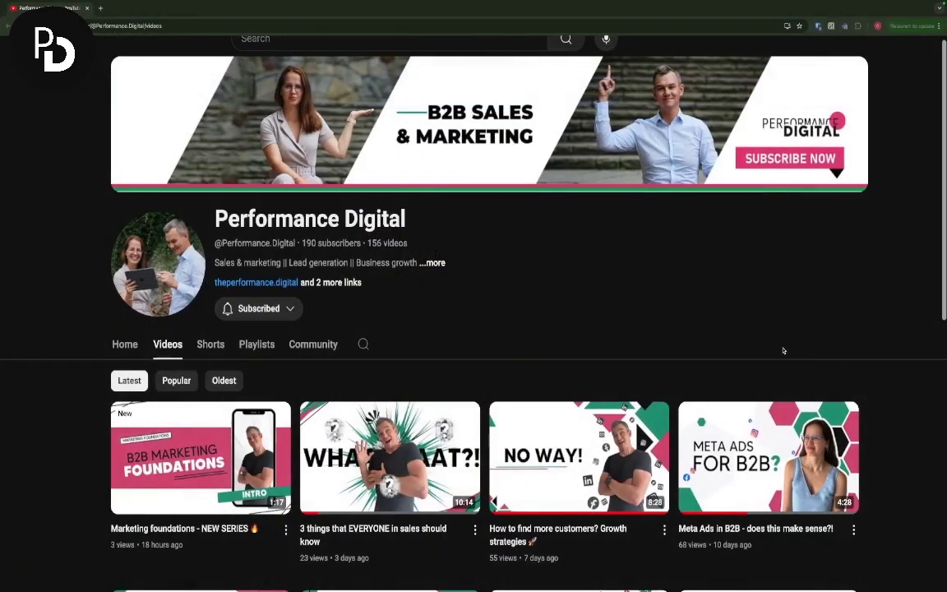
Download the Story as an MP4 Video, saving Thumbnail_ungroupinmiro (Your Story) (1).mp4
scroll(672, 332, down, 3)
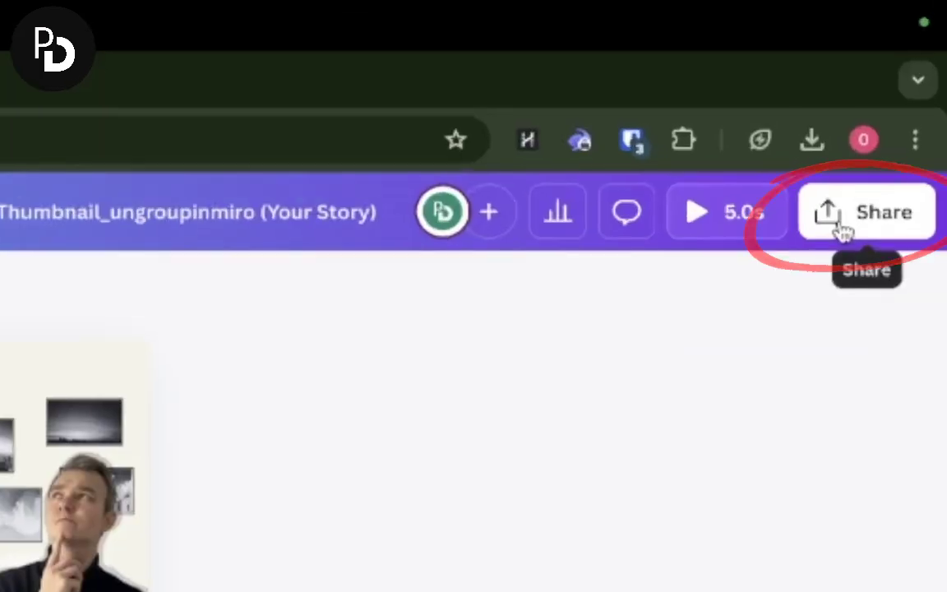
click(843, 233)
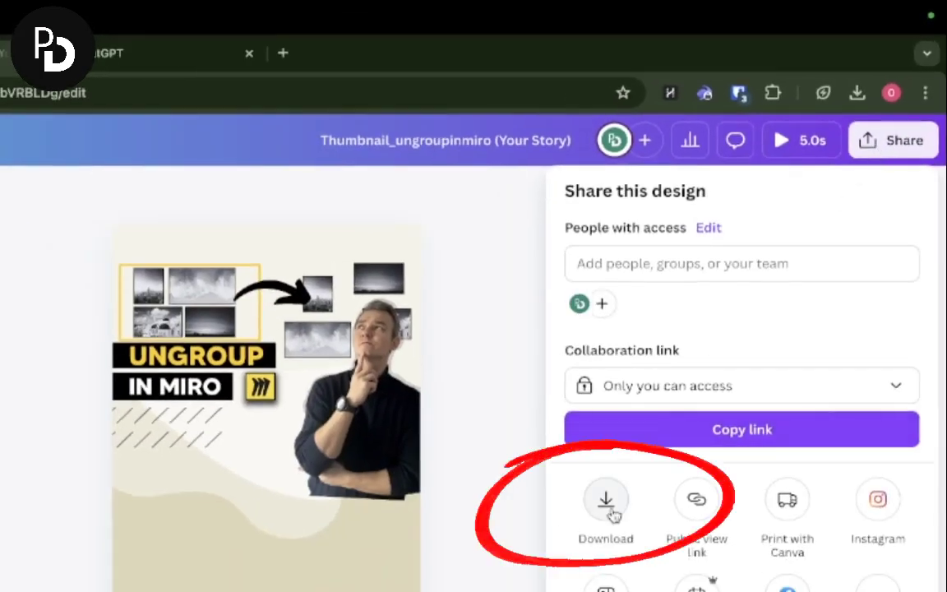
click(613, 514)
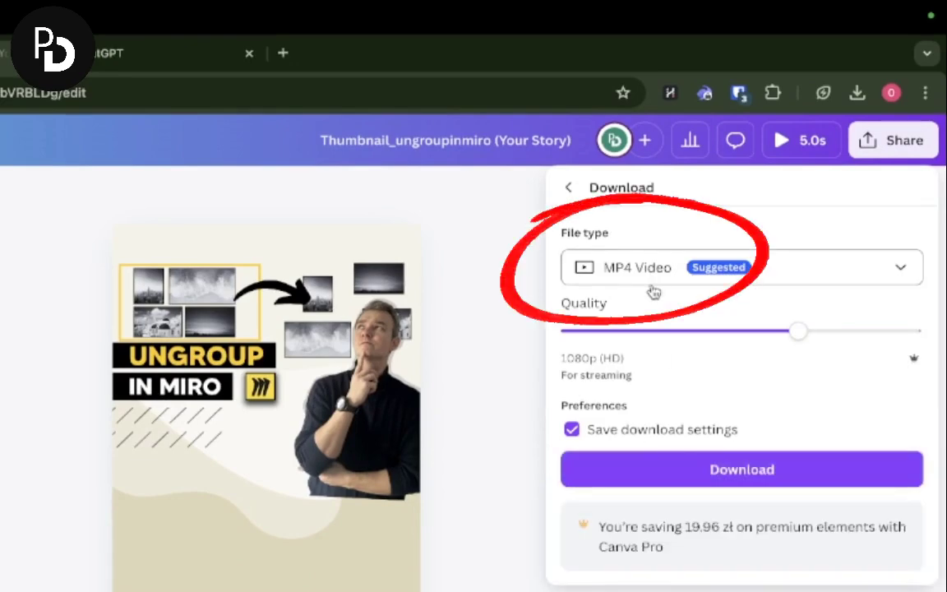
click(677, 471)
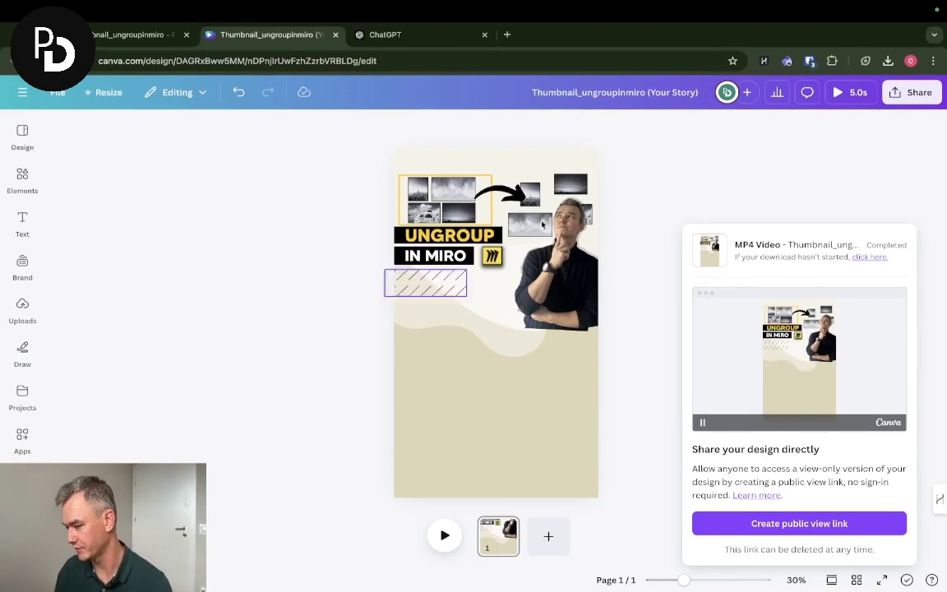
Play the 00:05 Thumbnail_ungroupinmiro (Your Story) (1).mp4 from Chrome's downloads in QuickTime Player
click(888, 61)
click(789, 121)
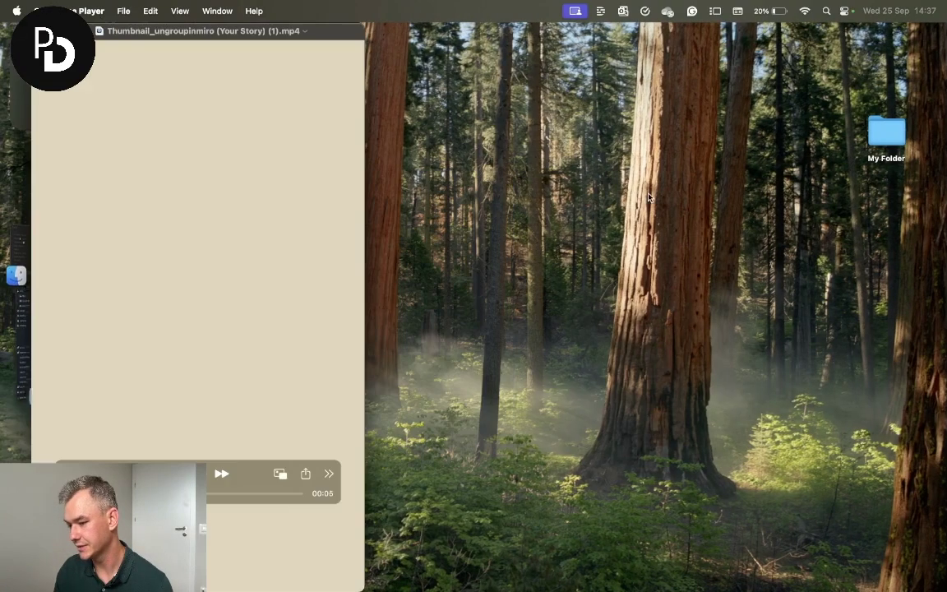